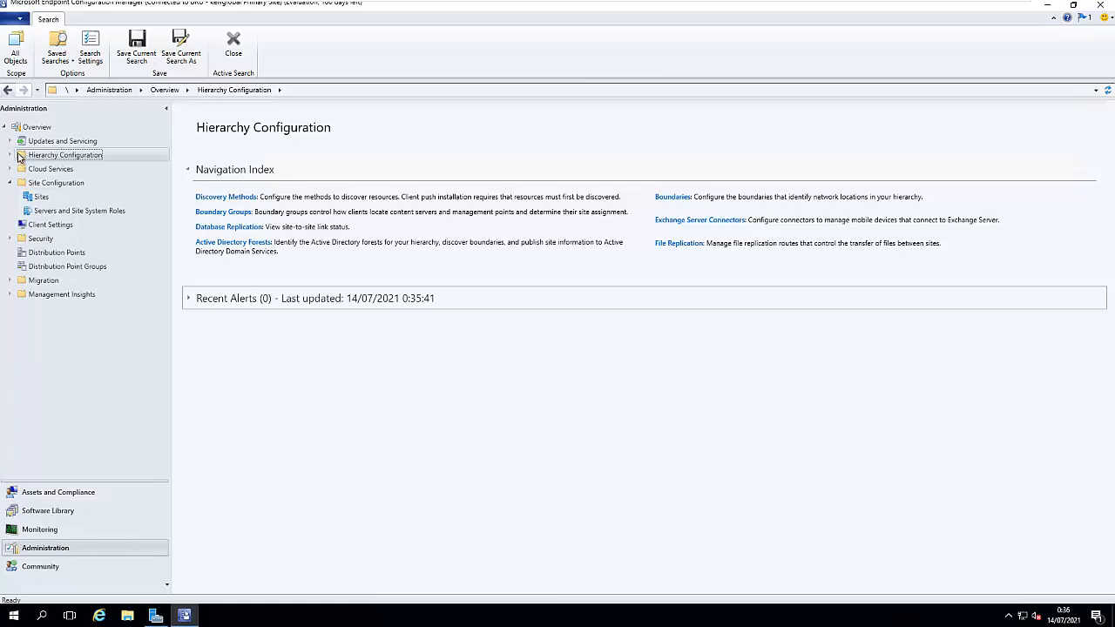
# Start a new boundary under Hierarchy Configuration with the description 192.168.245.0/24 and the type IP subnet
pyautogui.click(10, 155)
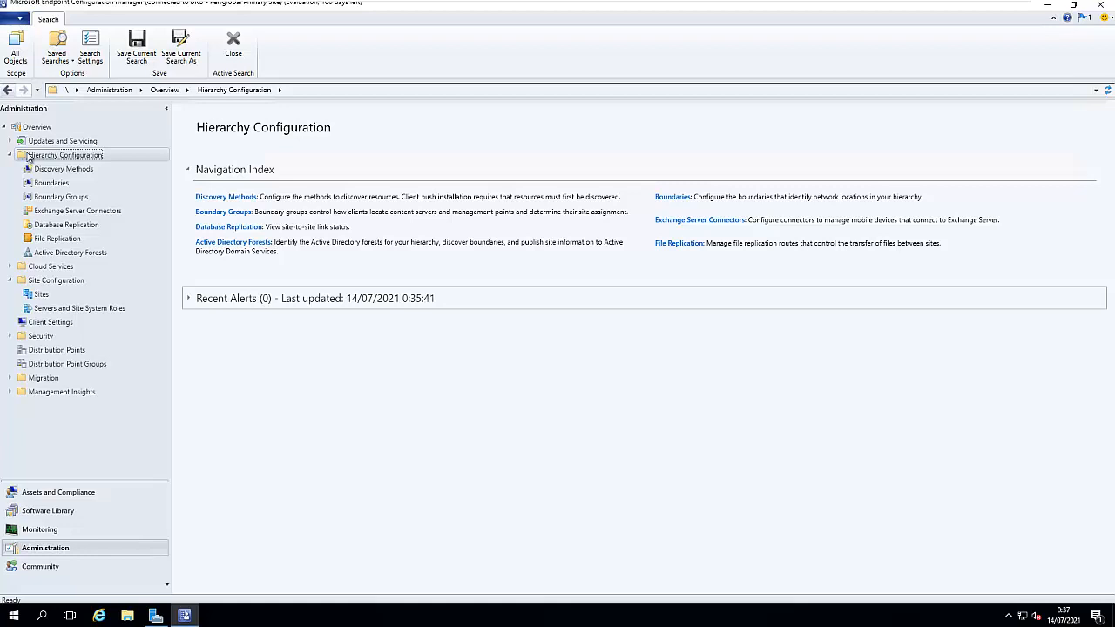
pyautogui.click(52, 183)
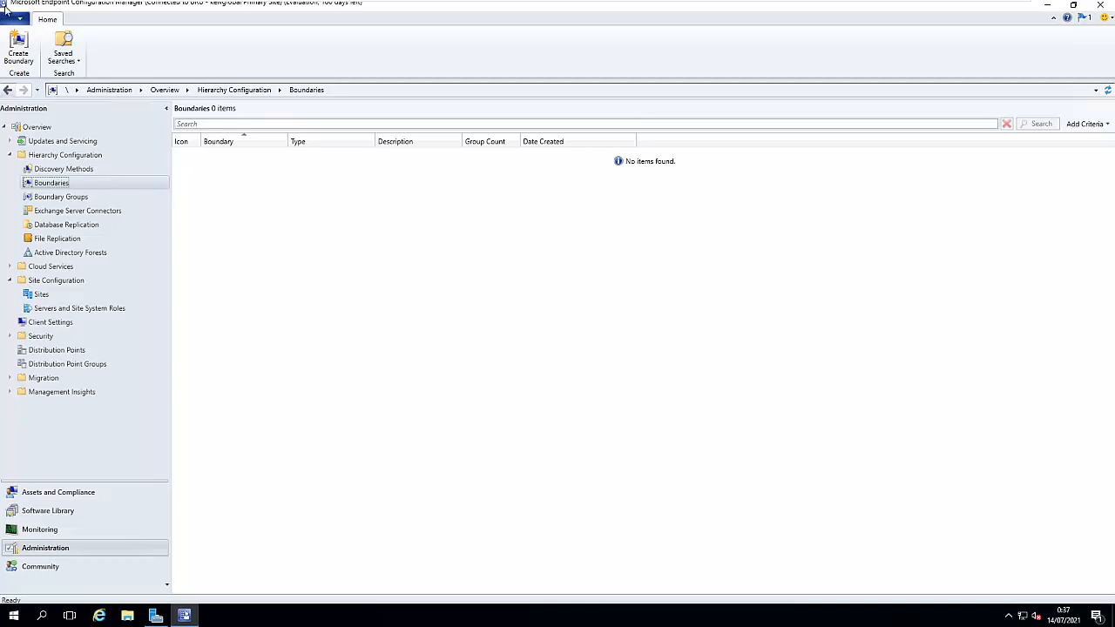
pyautogui.rightClick(307, 187)
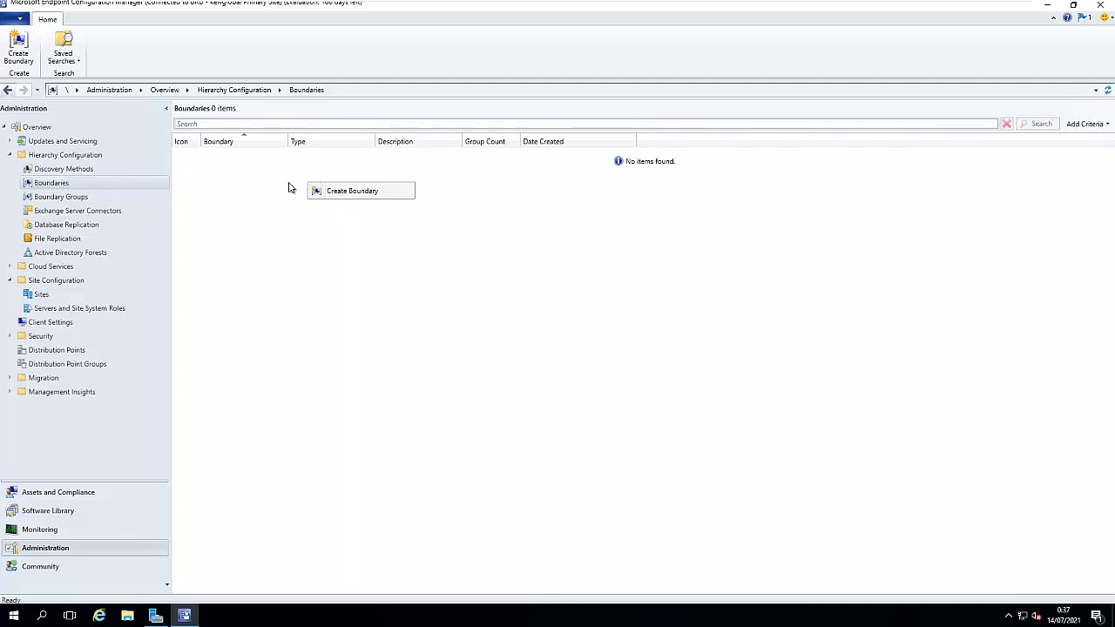
pyautogui.click(350, 193)
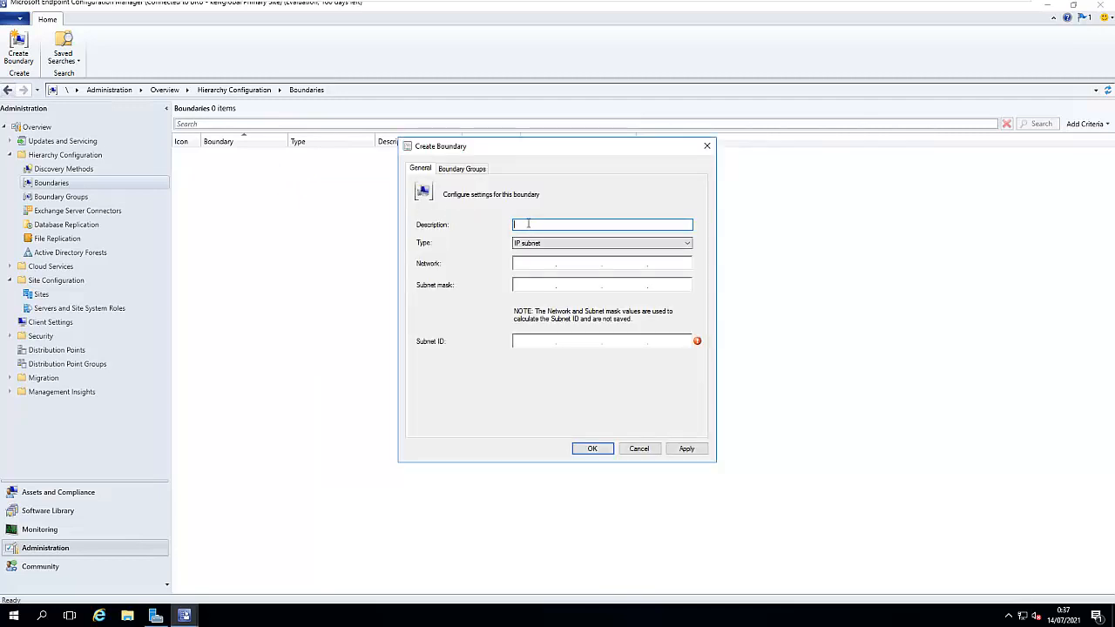
pyautogui.write('192.168.245.0/24')
pyautogui.click(539, 245)
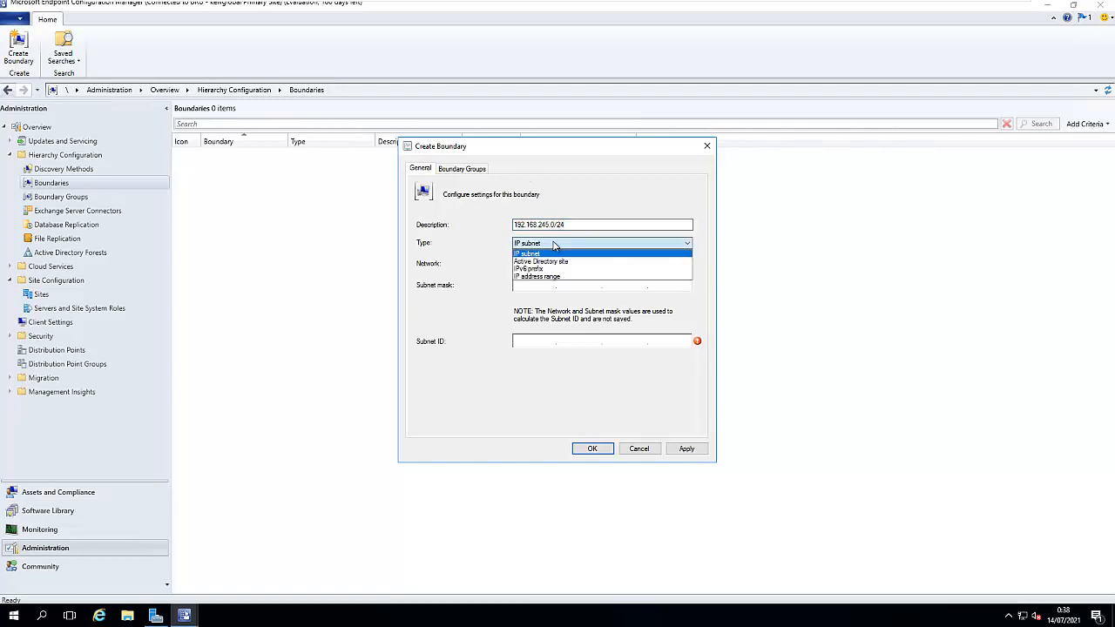
pyautogui.click(502, 282)
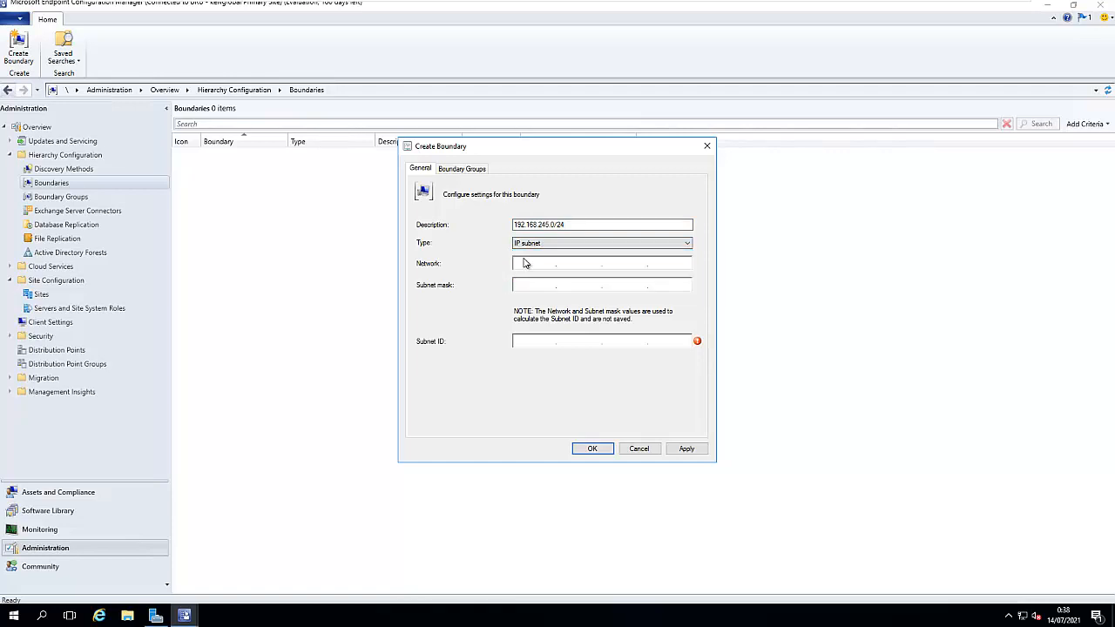
# Set the boundary's network to 192.168.245.0 and its subnet mask to 255.255.255.0, and create it
pyautogui.click(529, 259)
pyautogui.write('192.168.245.0')
pyautogui.click(532, 285)
pyautogui.write('255.255.255.0')
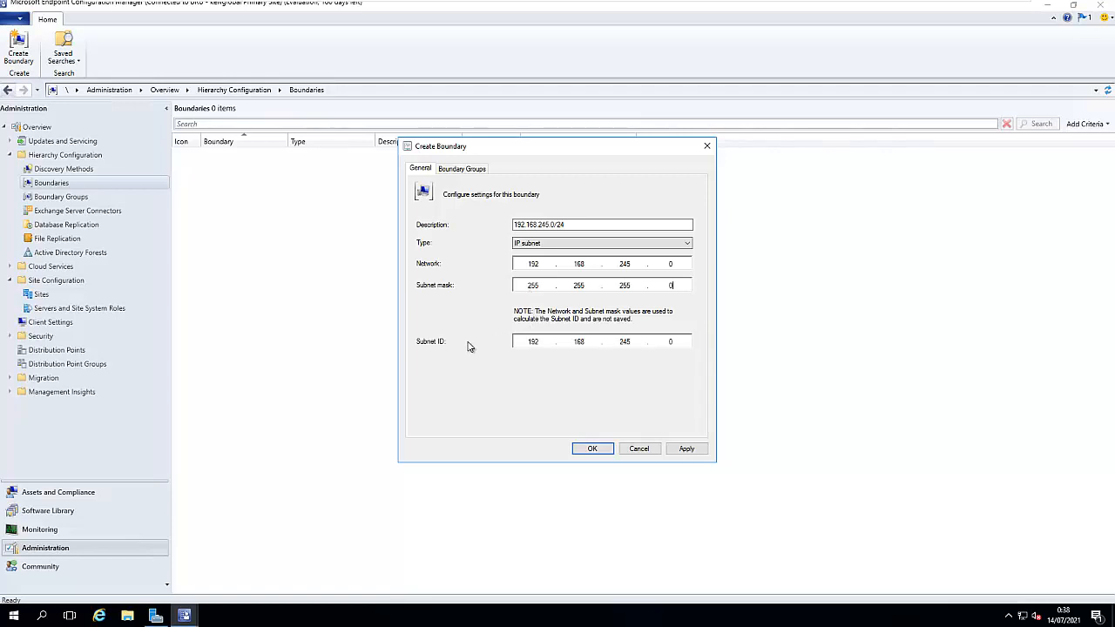
pyautogui.click(477, 170)
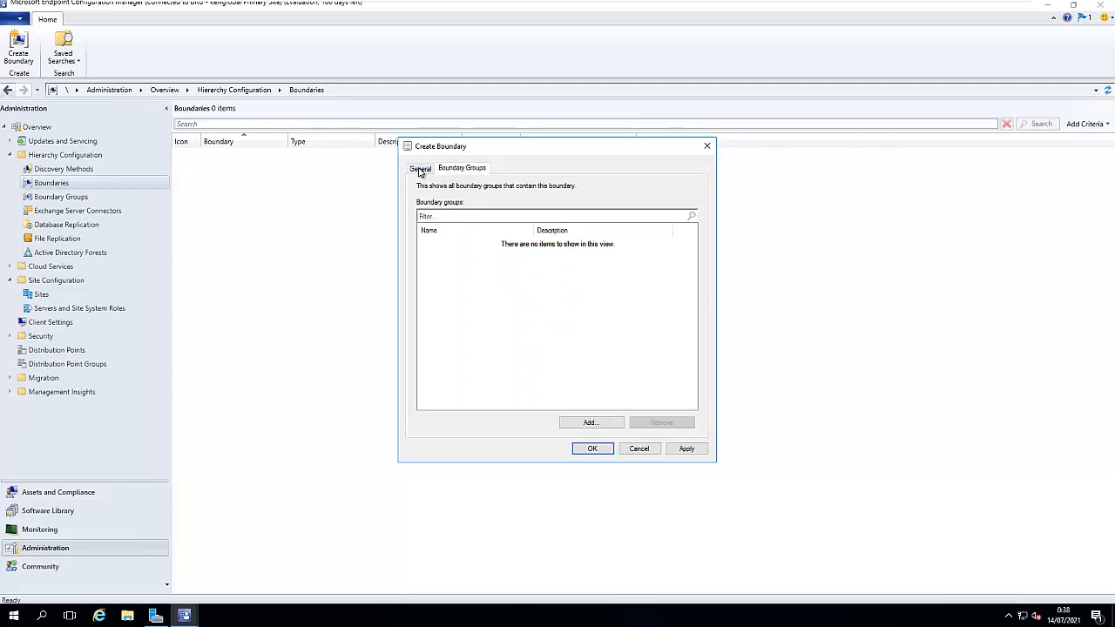
pyautogui.click(420, 170)
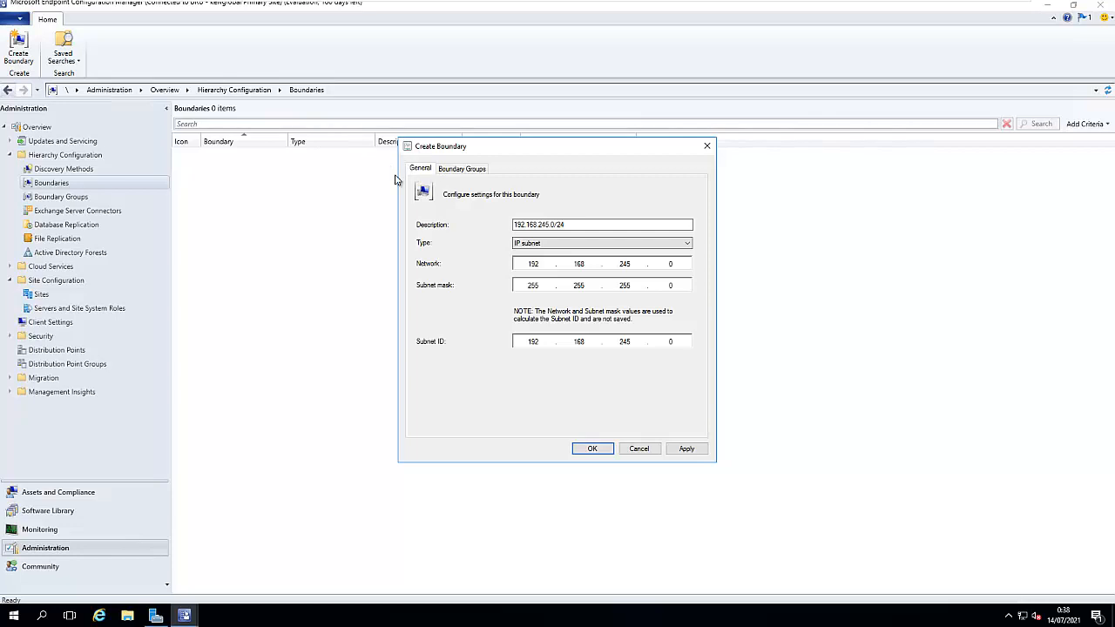
pyautogui.click(685, 449)
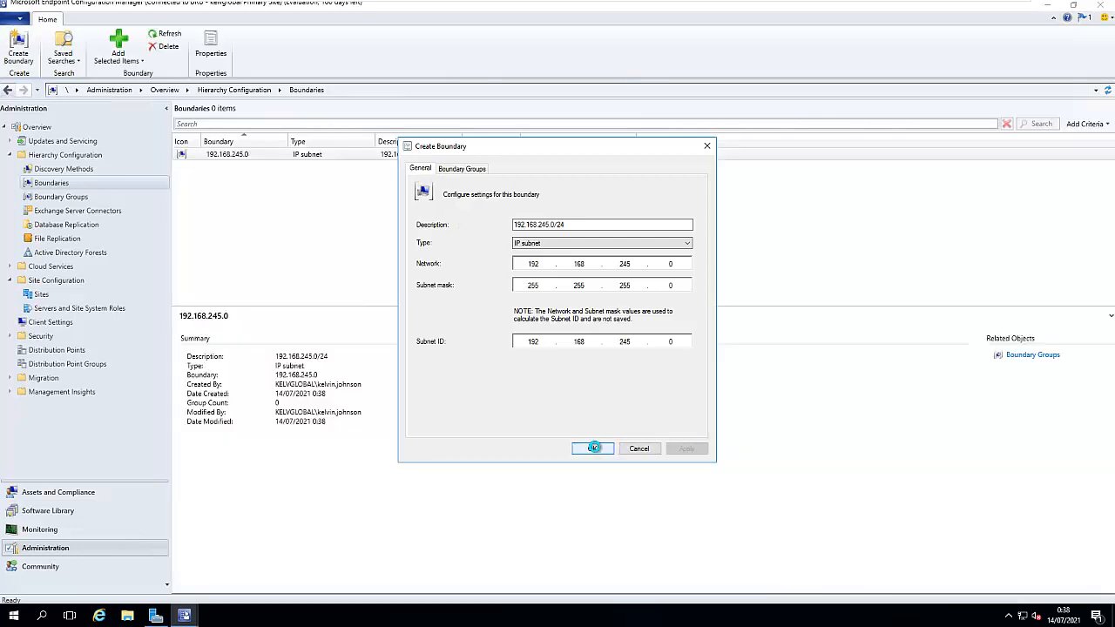
pyautogui.click(590, 448)
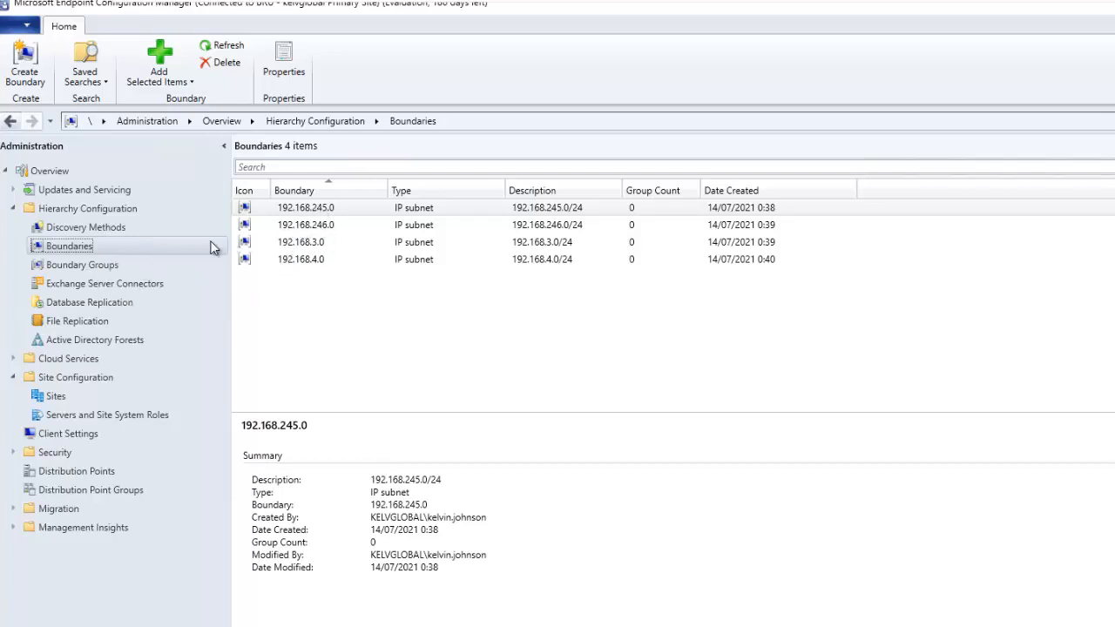
# Start a new boundary group named BRU Sites
pyautogui.click(109, 265)
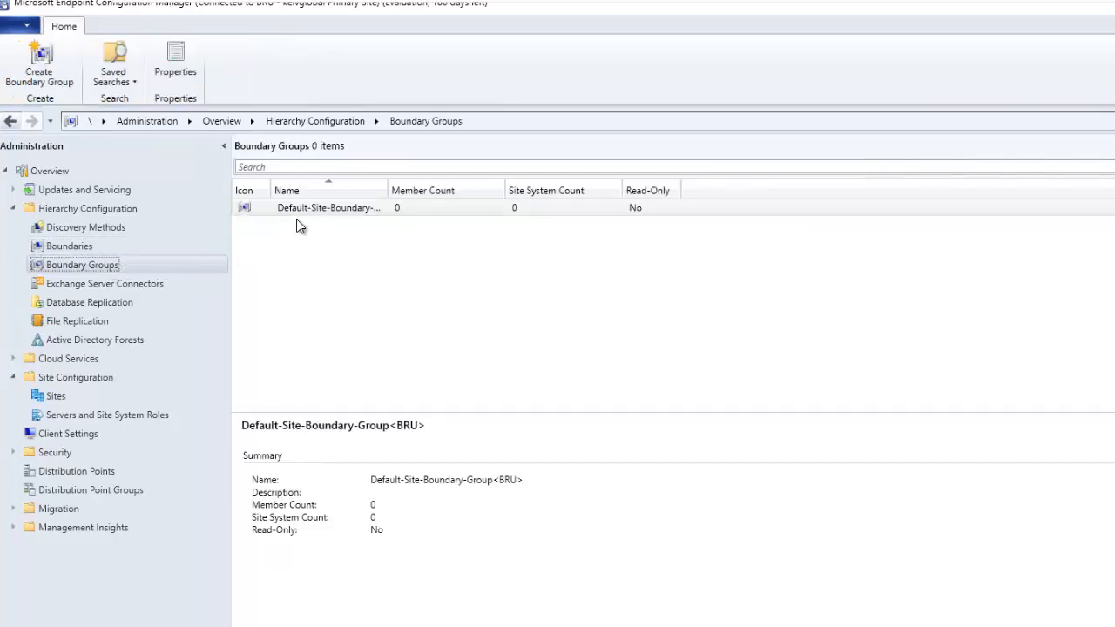
pyautogui.click(354, 210)
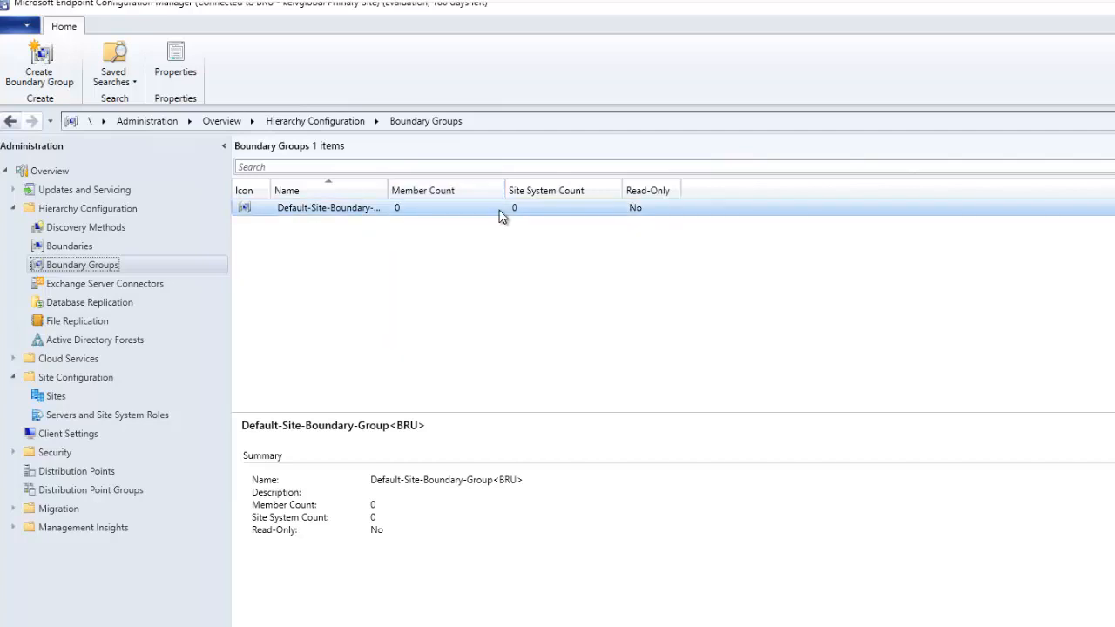
pyautogui.rightClick(315, 244)
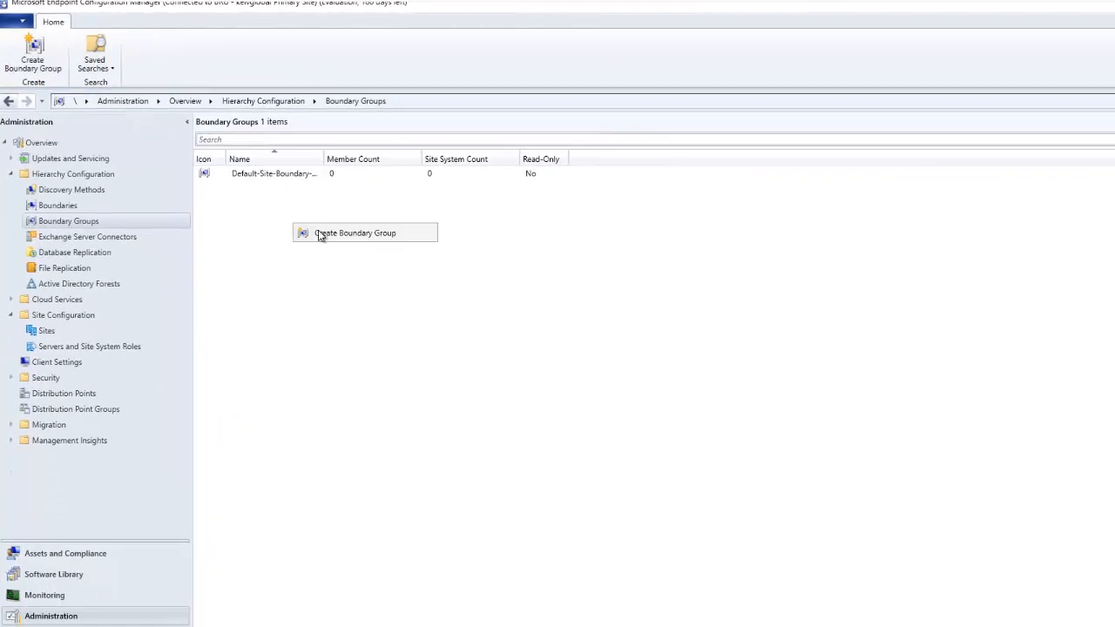
pyautogui.click(392, 252)
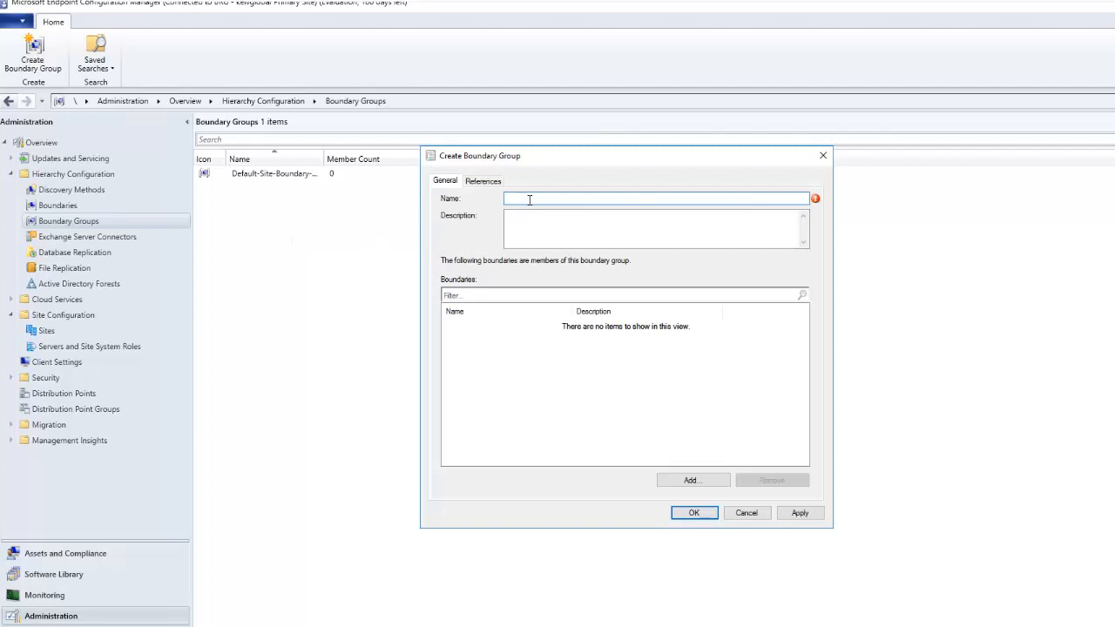
pyautogui.write('BRU Sites')
pyautogui.click(554, 232)
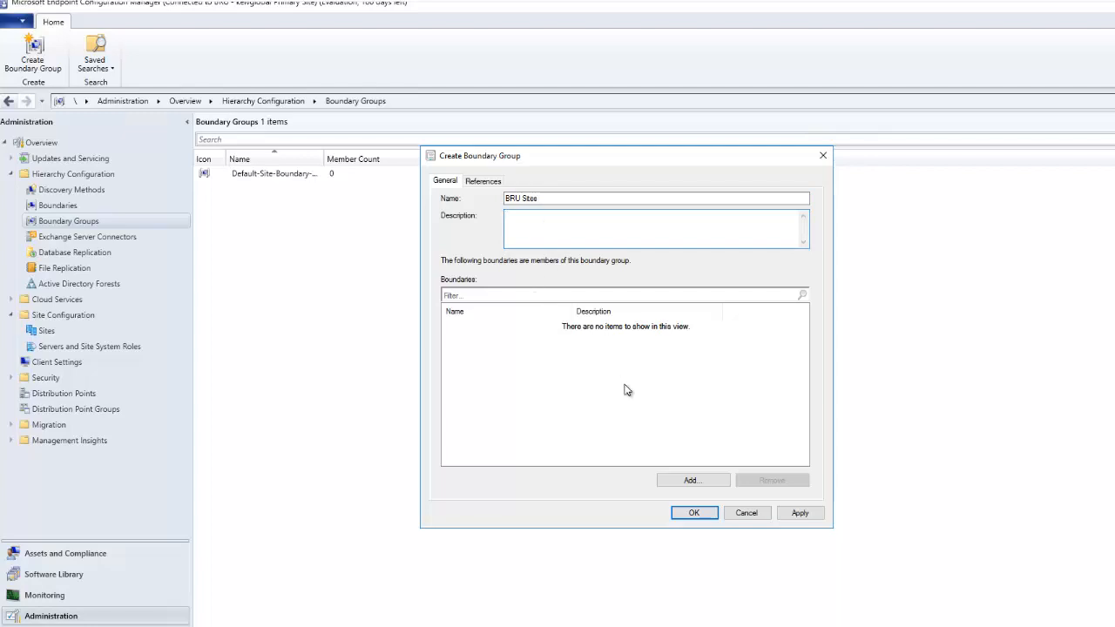
# Add the boundaries 192.168.245.0 and 192.168.246.0 to the BRU Sites group
pyautogui.click(688, 480)
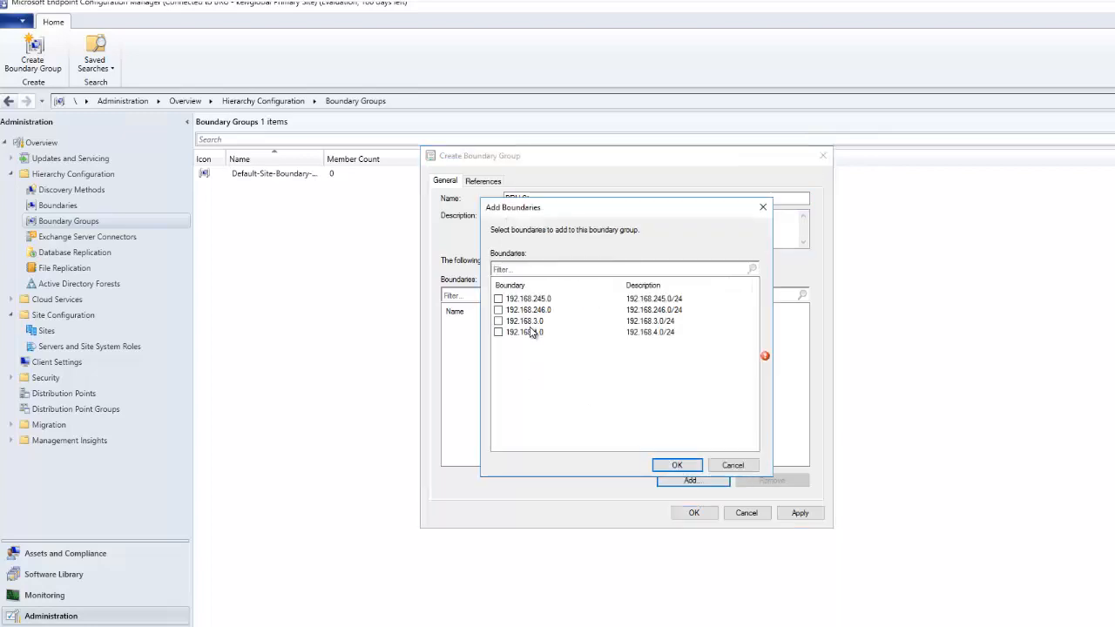
pyautogui.click(499, 299)
pyautogui.click(499, 311)
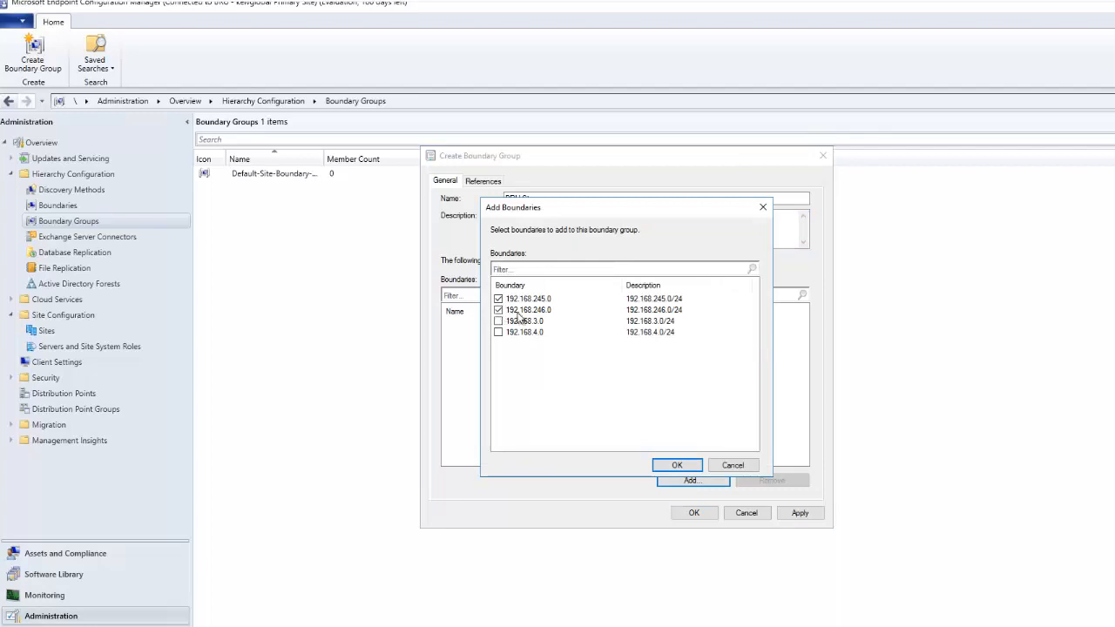
pyautogui.click(682, 467)
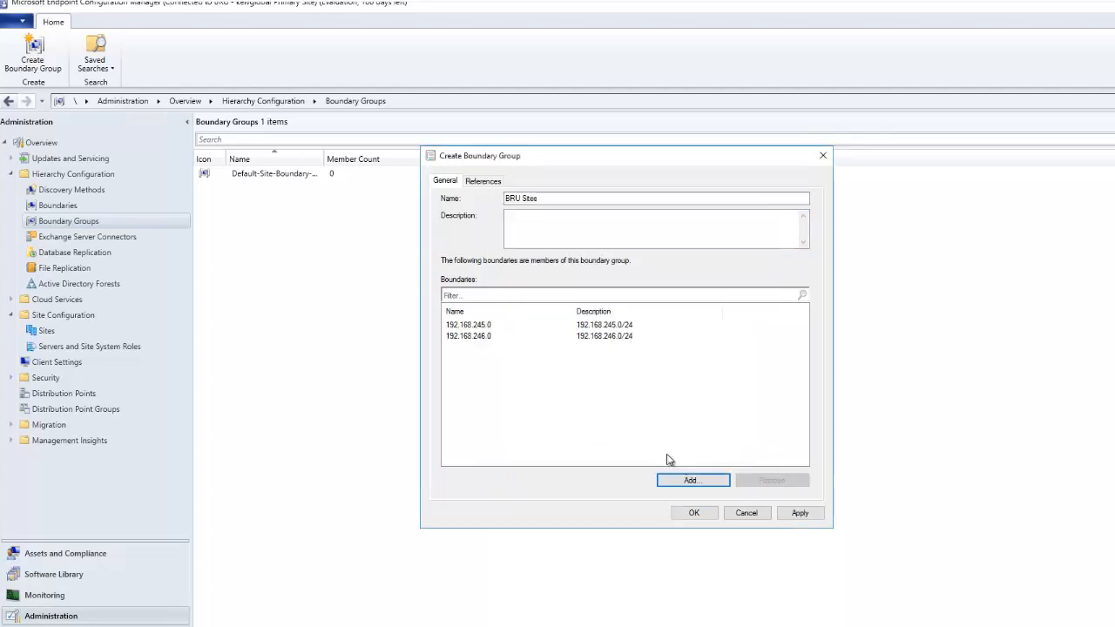
# Enable the BRU Sites group for site assignment, with BRU-kelvglobal Primary Site as the assigned site
pyautogui.click(486, 185)
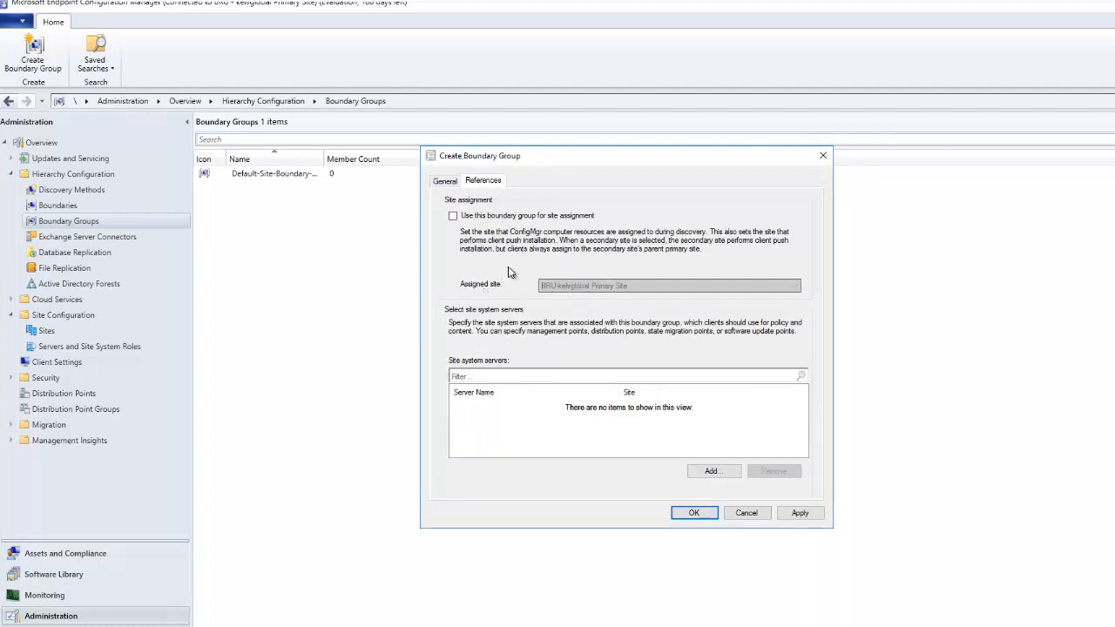
pyautogui.click(454, 217)
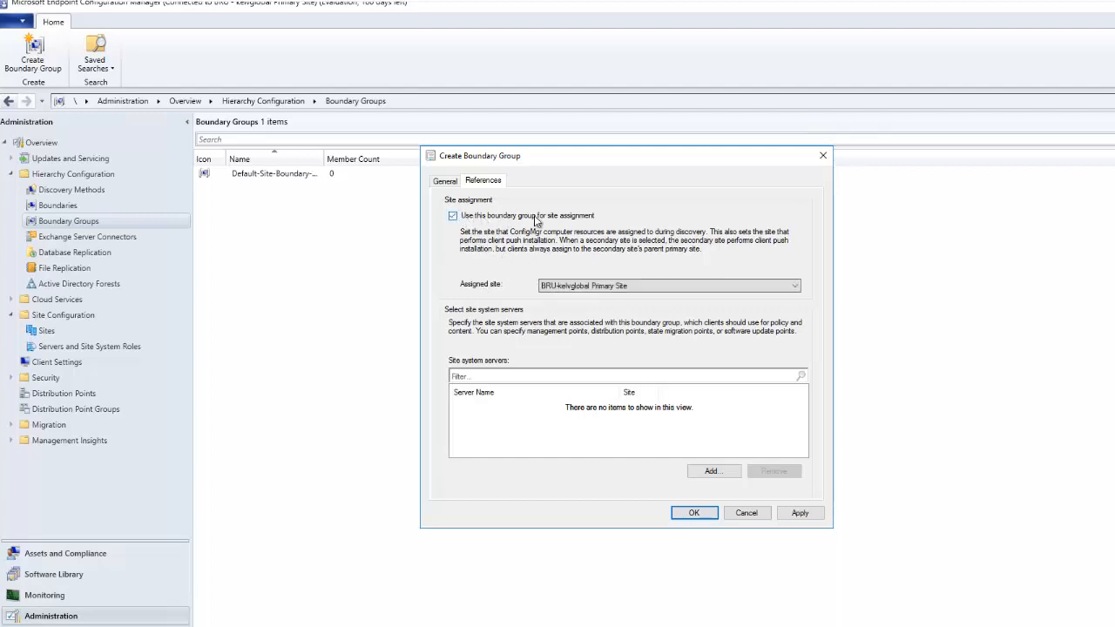
pyautogui.click(593, 287)
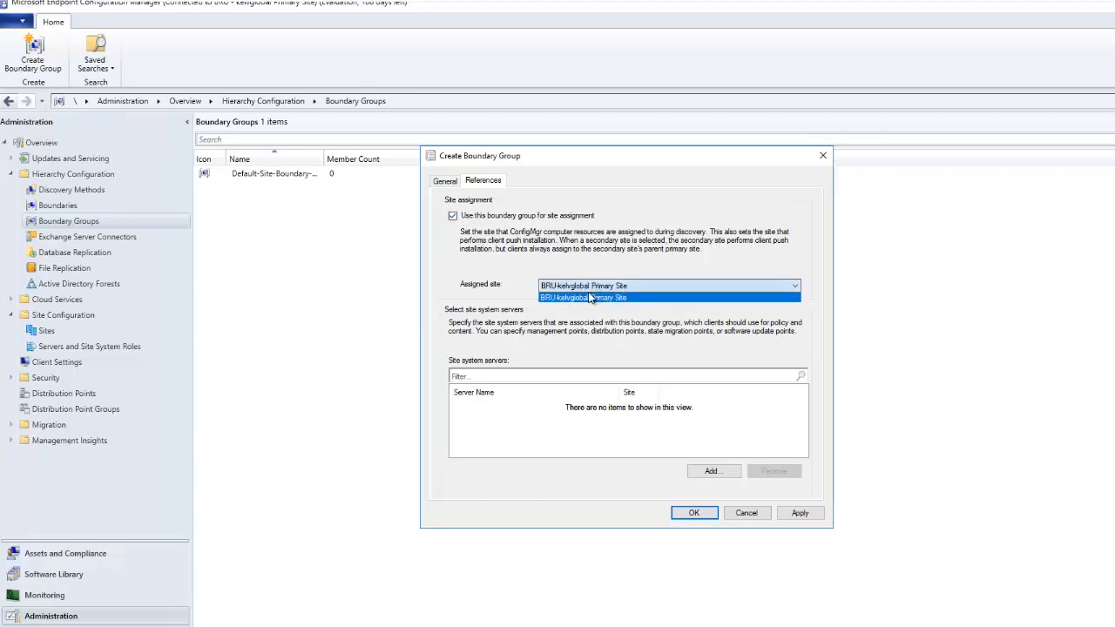
pyautogui.click(607, 288)
pyautogui.click(610, 288)
pyautogui.click(471, 366)
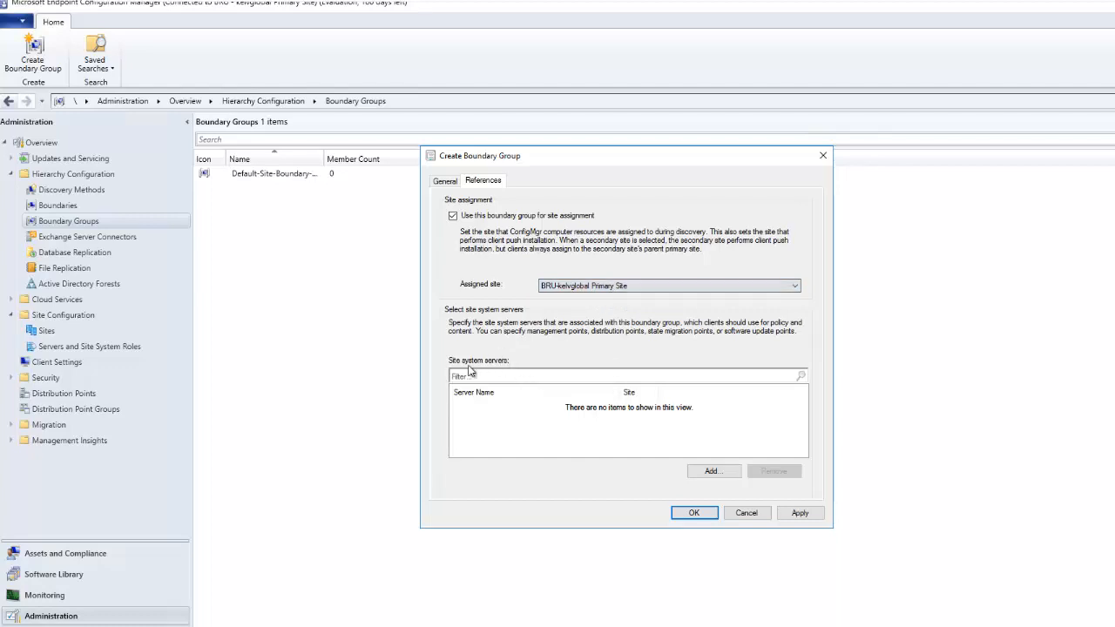
# Add \\BRU-CM01.kelvglobal.com as the site system server for BRU Sites and create the boundary group
pyautogui.click(711, 470)
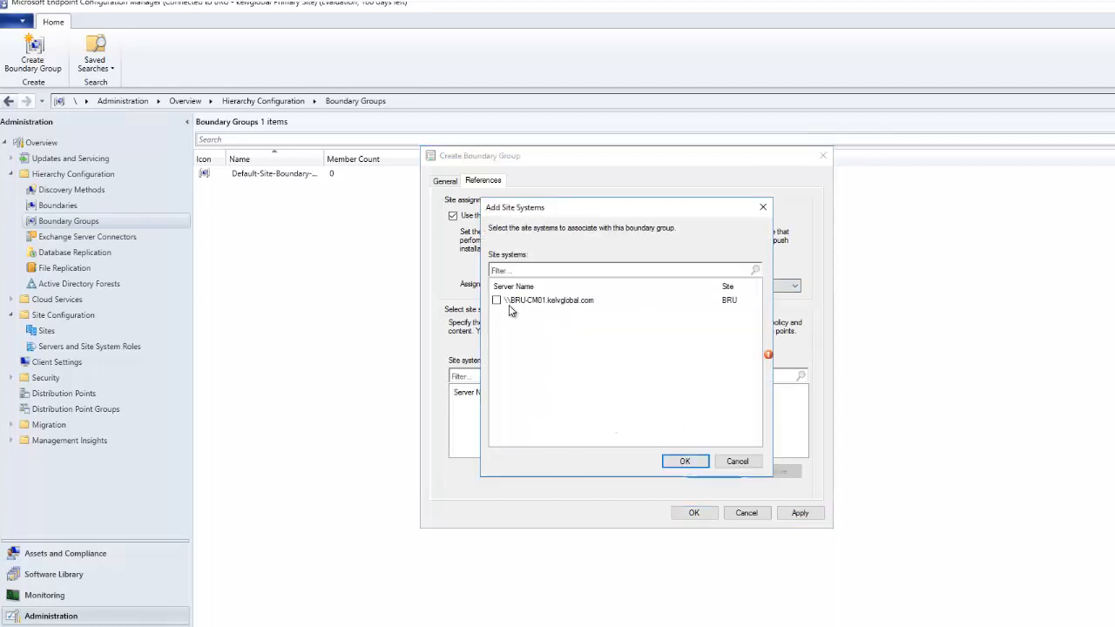
pyautogui.click(497, 300)
pyautogui.click(681, 462)
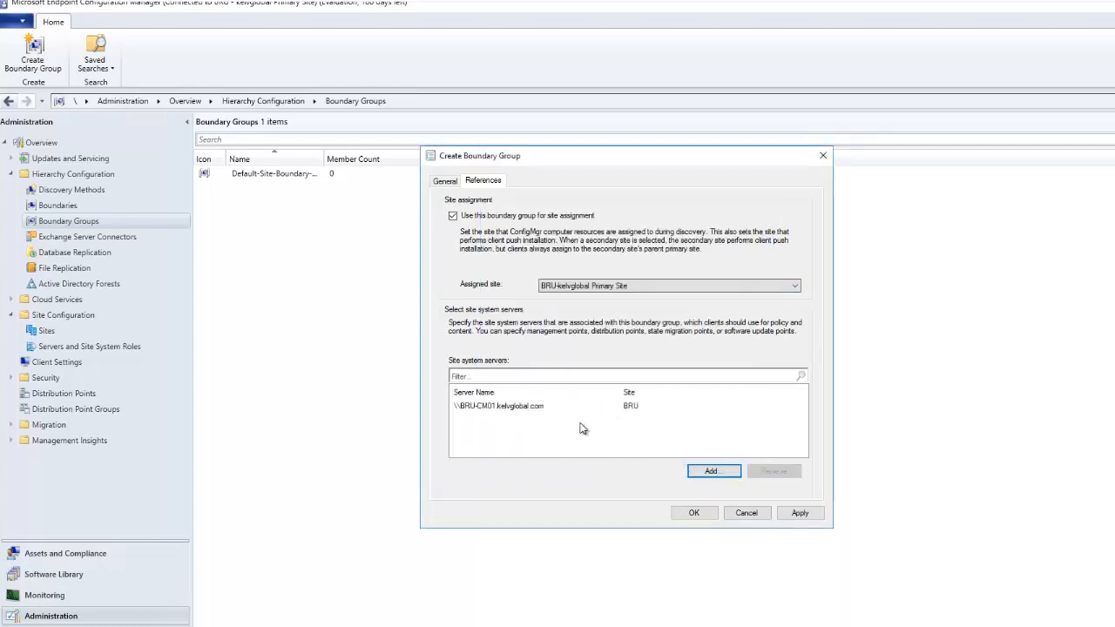
pyautogui.click(796, 512)
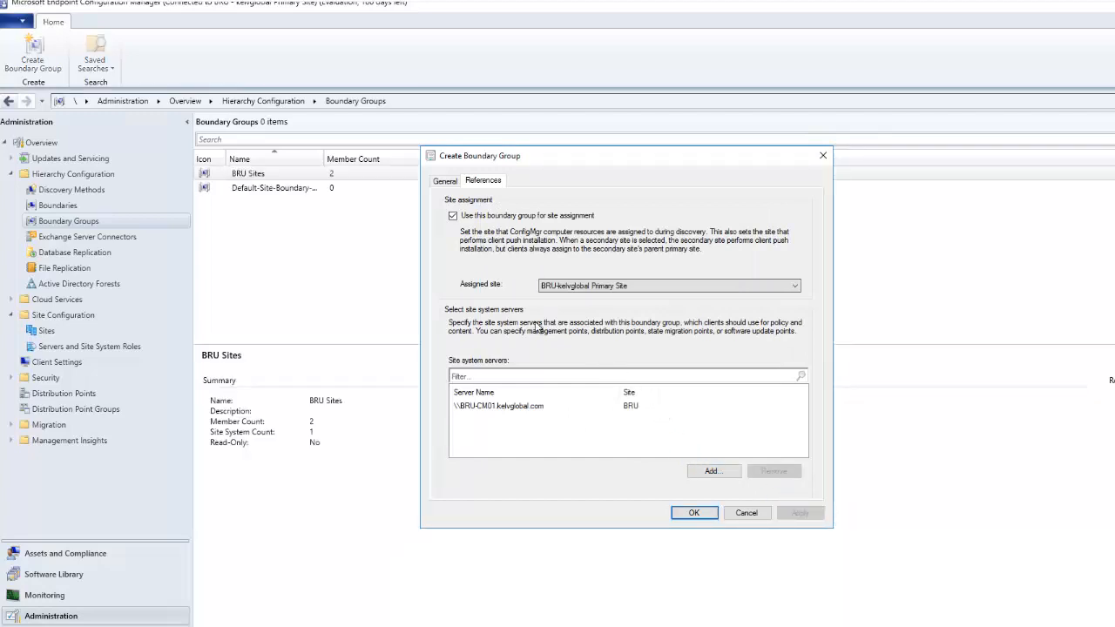
pyautogui.click(694, 512)
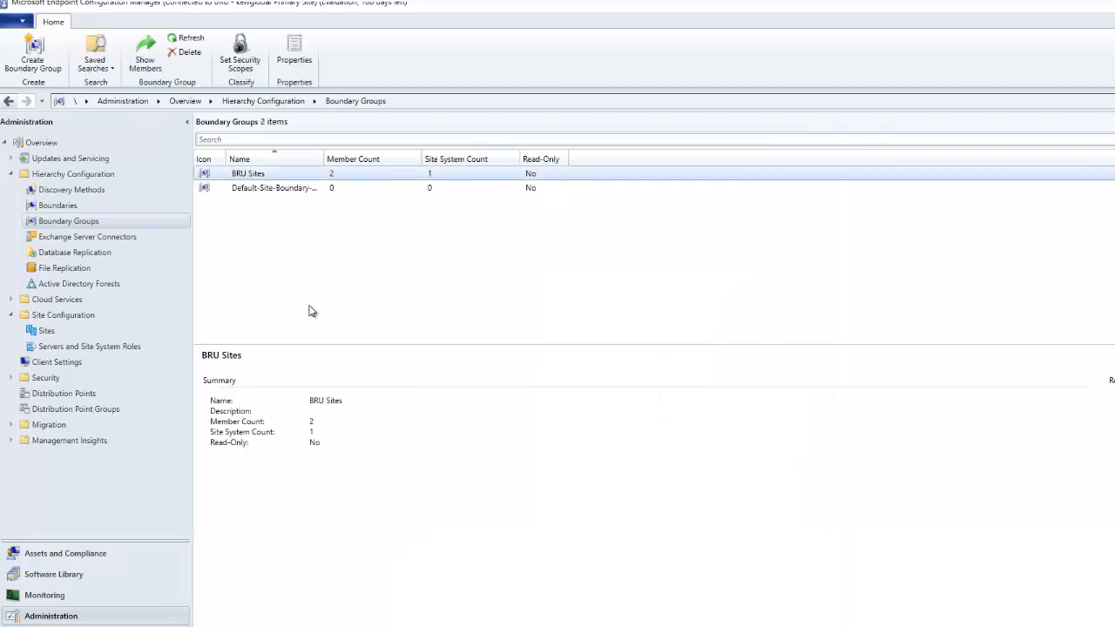
# Start a boundary group named LON Sites and add the boundaries 192.168.3.0 and 192.168.4.0 to it
pyautogui.rightClick(252, 226)
pyautogui.click(315, 241)
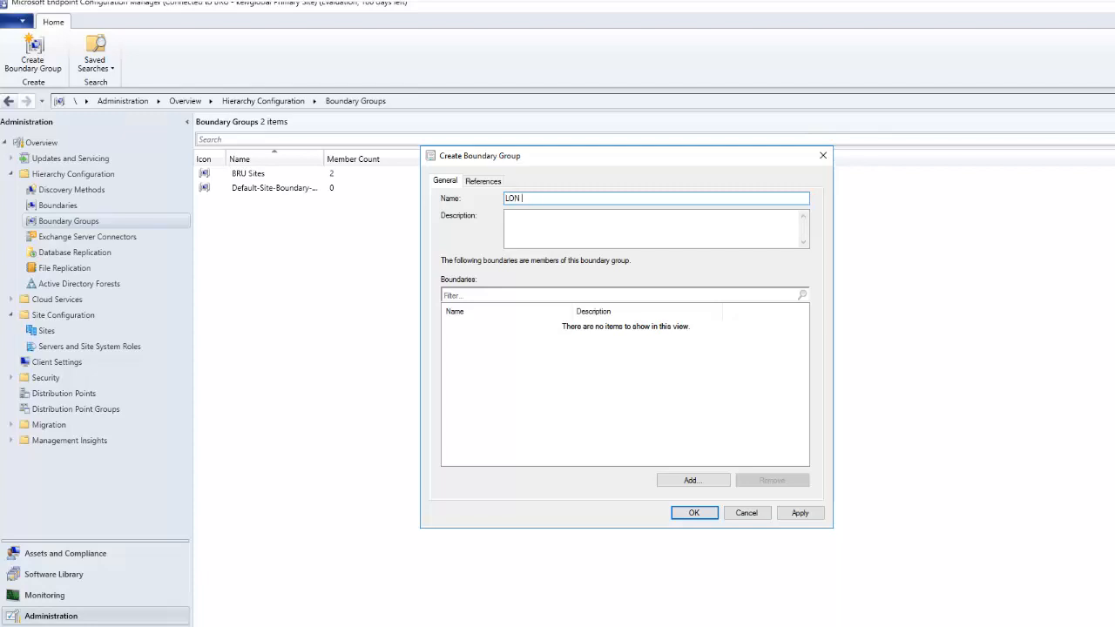
pyautogui.write('es')
pyautogui.click(686, 480)
pyautogui.click(499, 322)
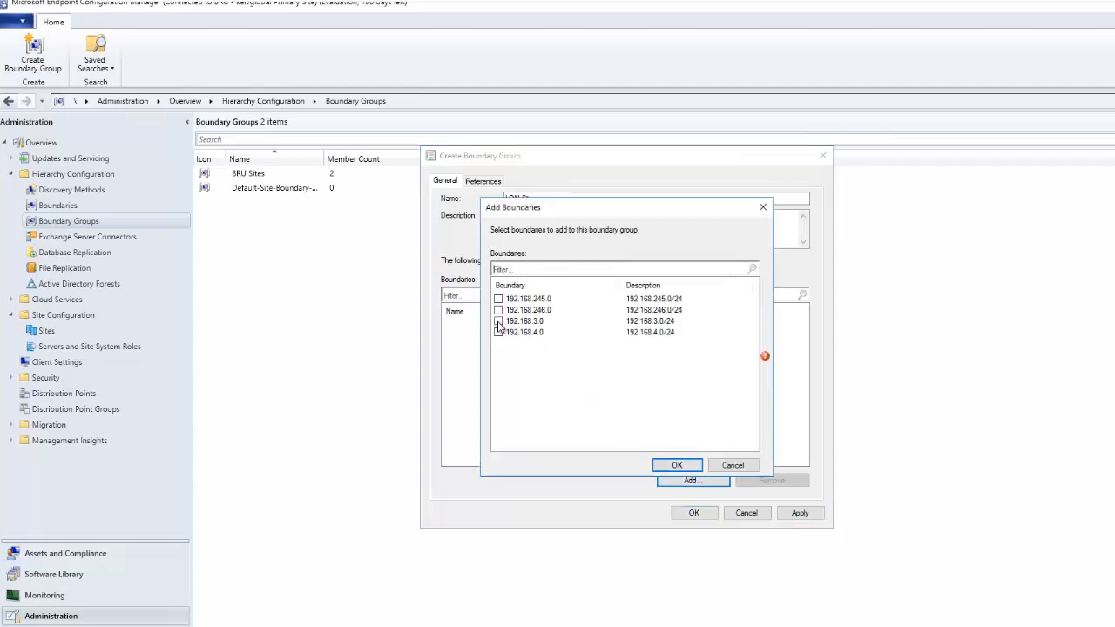
pyautogui.click(498, 332)
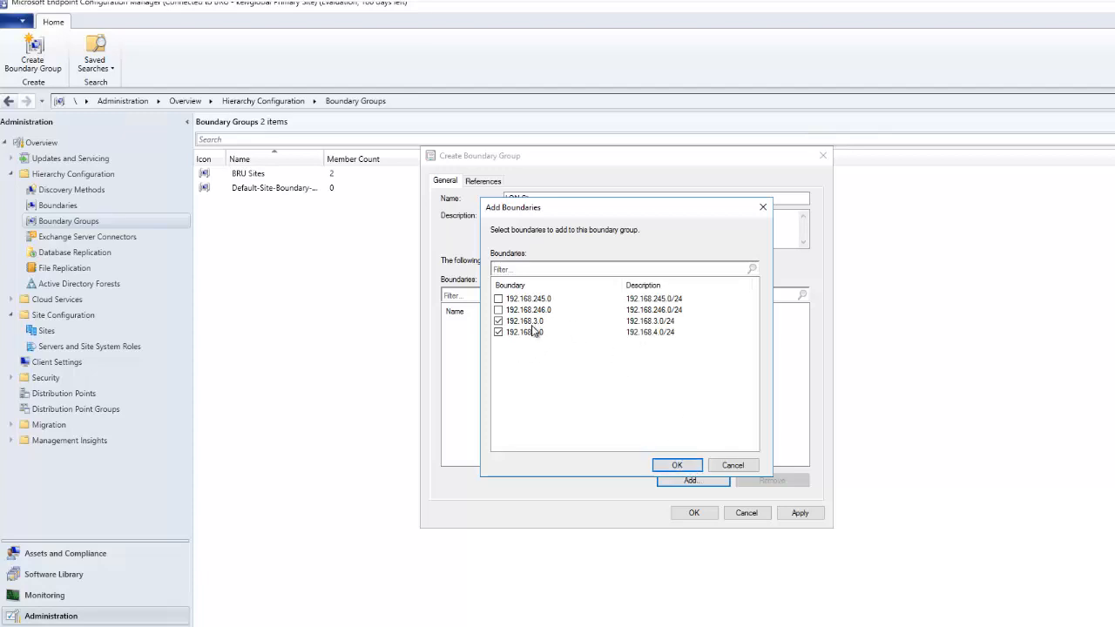
pyautogui.click(669, 464)
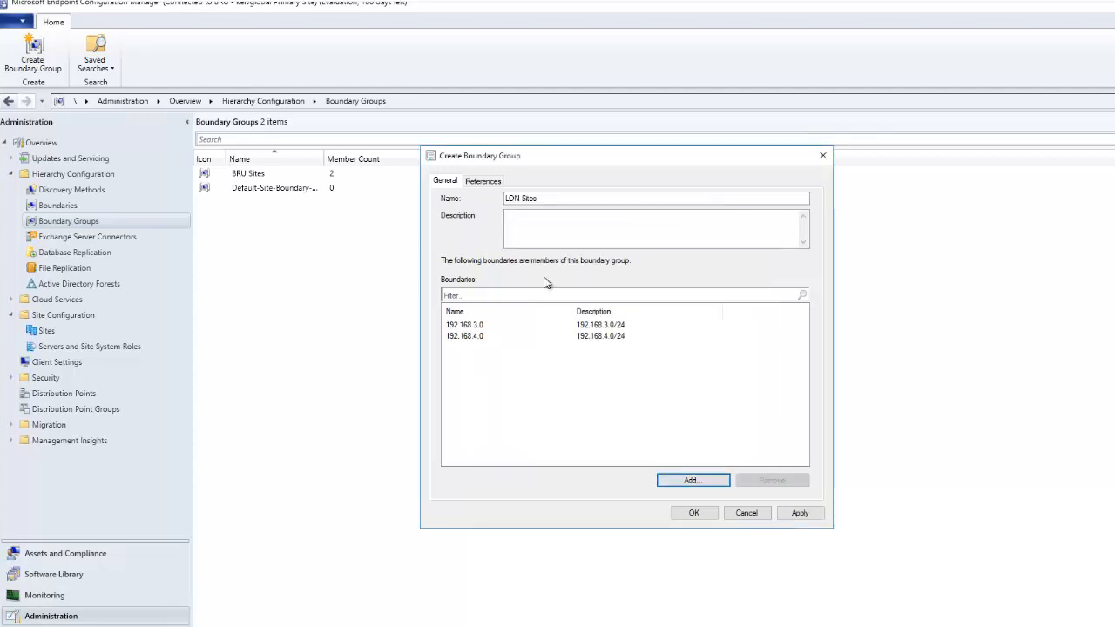
# Enable site assignment for LON Sites, add the site system server \\BRU-CM01.kelvglobal.com, and create the group
pyautogui.click(485, 182)
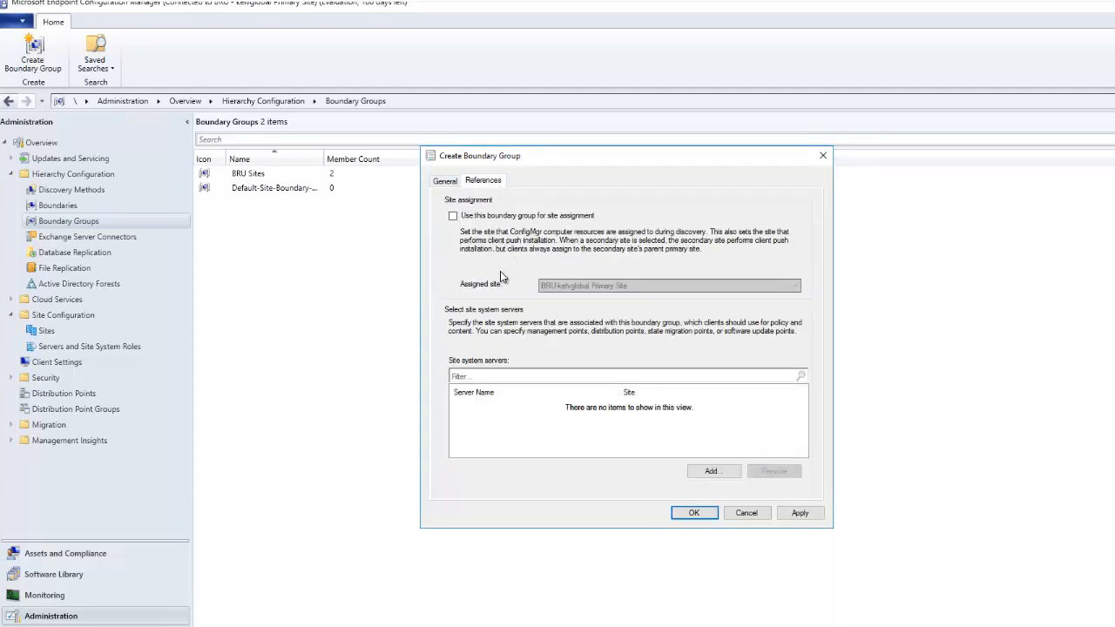
pyautogui.click(502, 218)
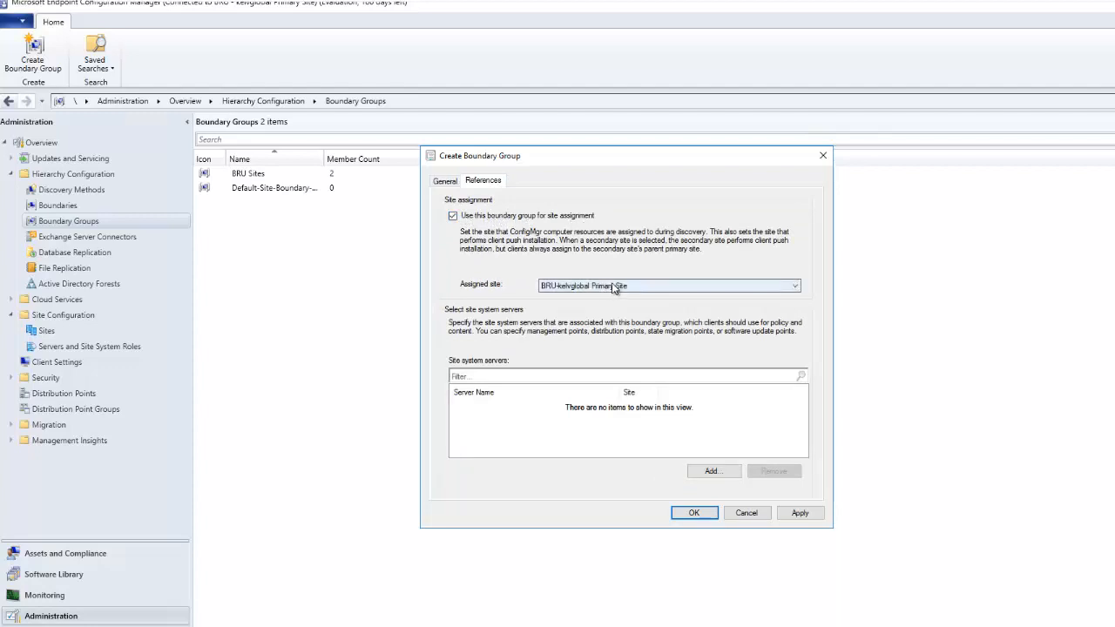
pyautogui.click(714, 470)
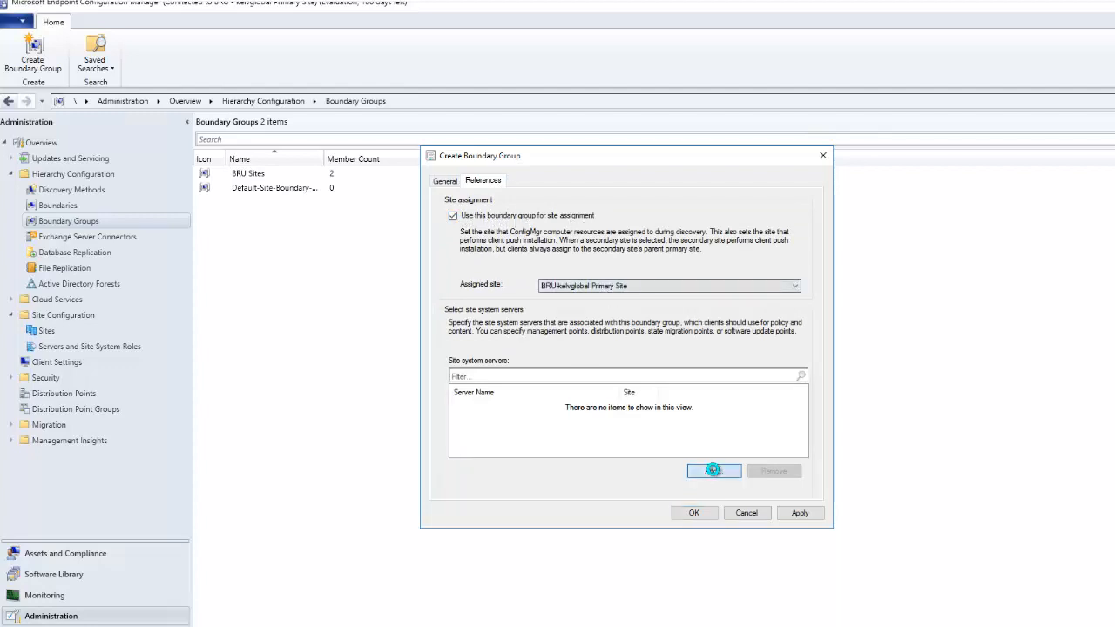
pyautogui.click(506, 301)
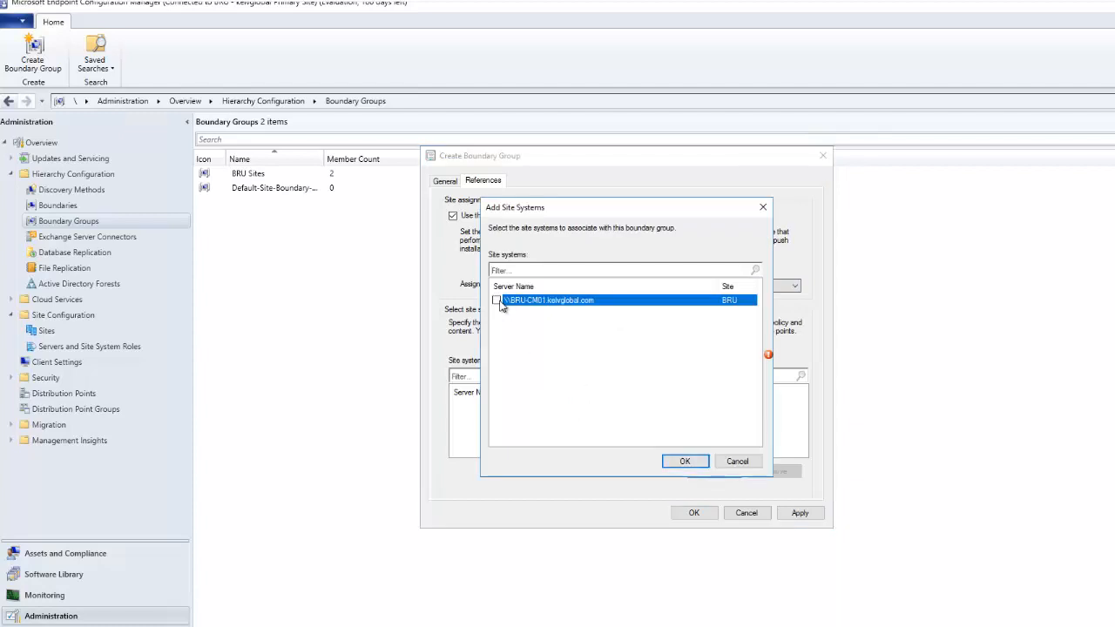
pyautogui.click(498, 300)
pyautogui.click(681, 461)
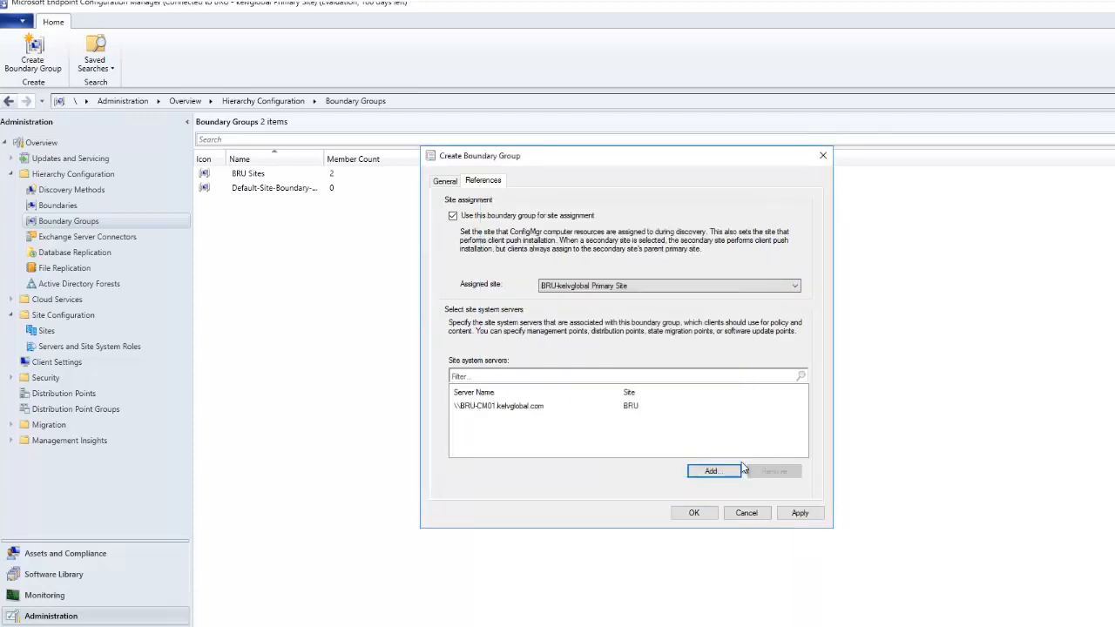
pyautogui.click(704, 471)
pyautogui.click(697, 513)
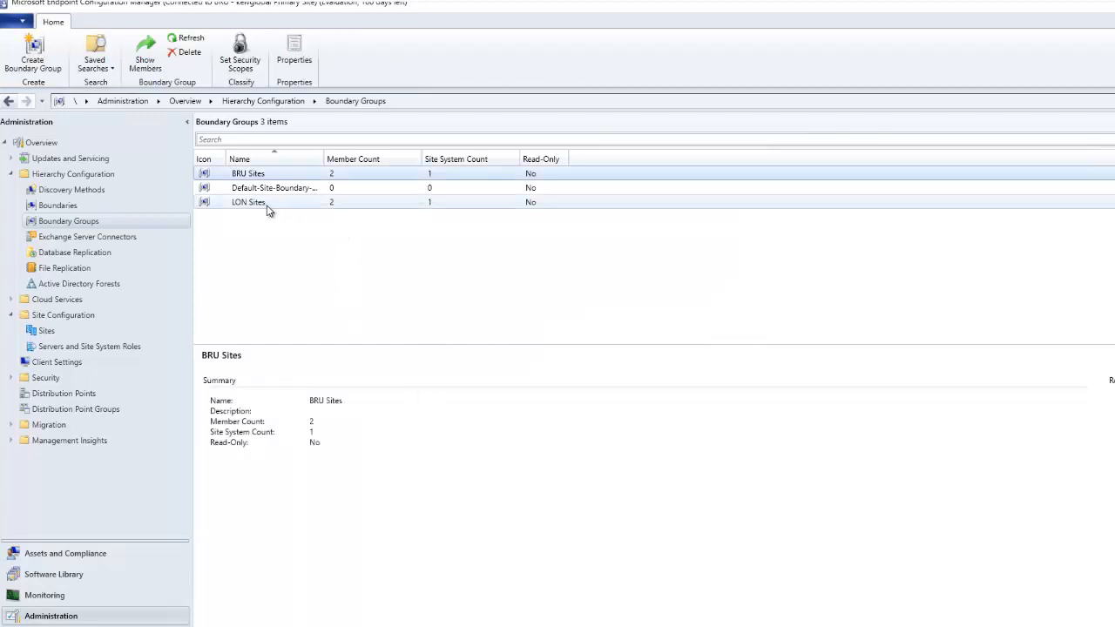
pyautogui.click(272, 174)
pyautogui.click(254, 190)
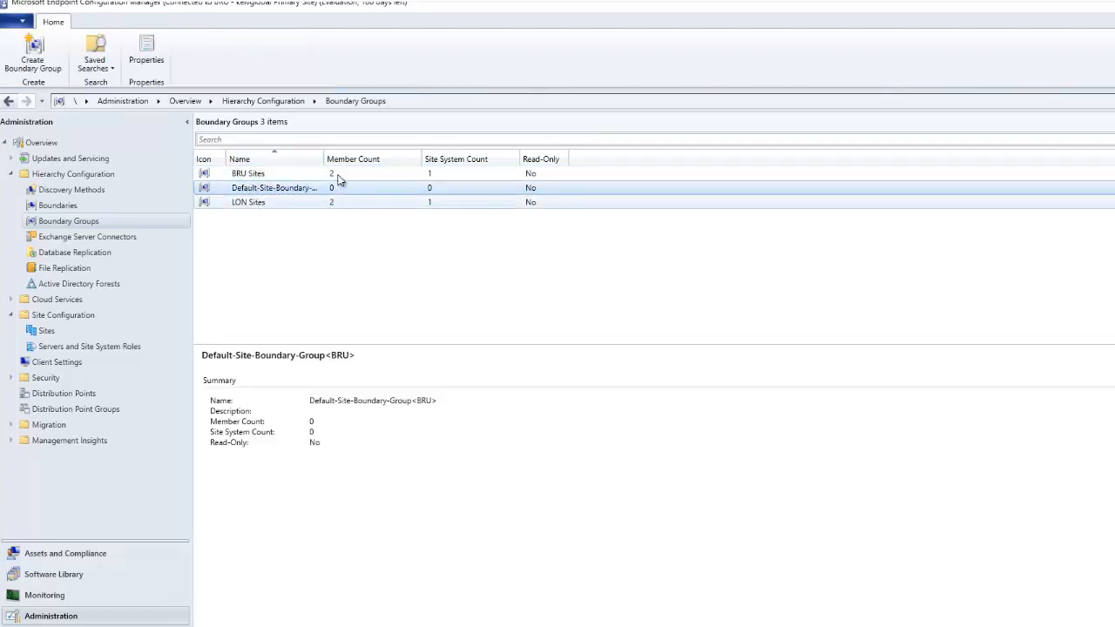